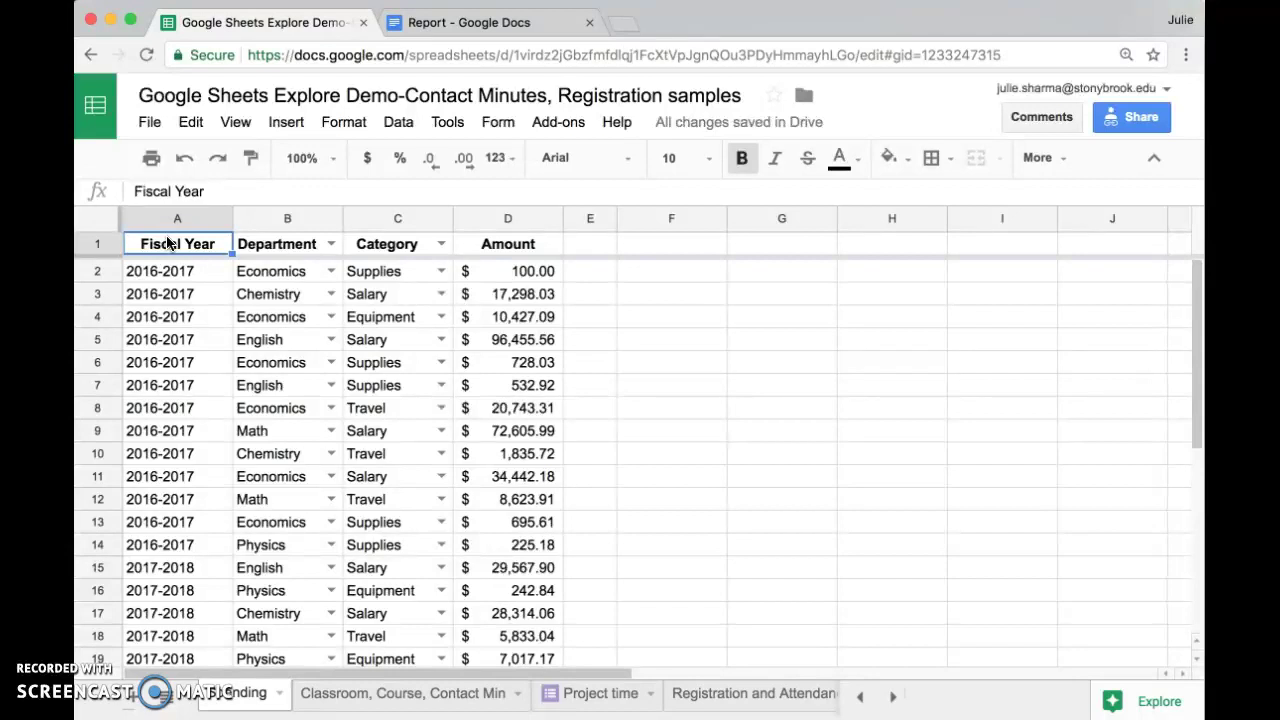
Review the Department, Category and Fiscal Year values, then select columns A–D and open Explore
{"action": "left_click", "coordinate": [285, 271]}
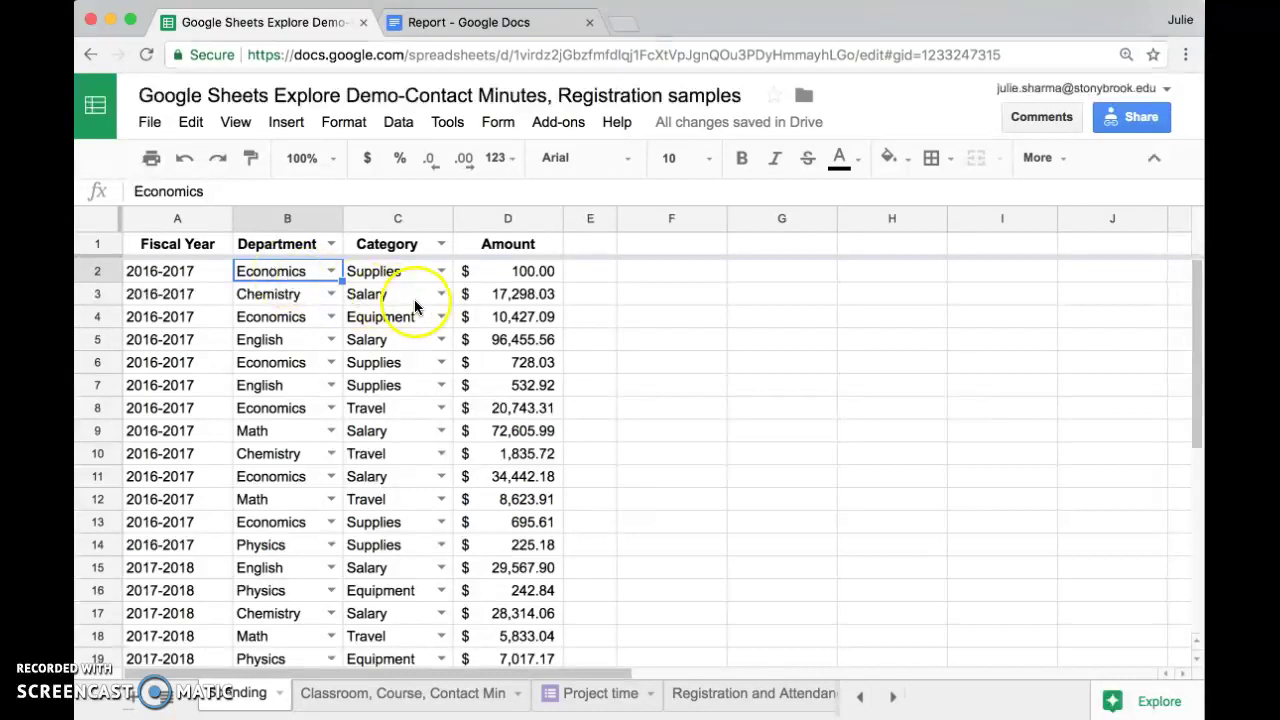
{"action": "left_click", "coordinate": [383, 346]}
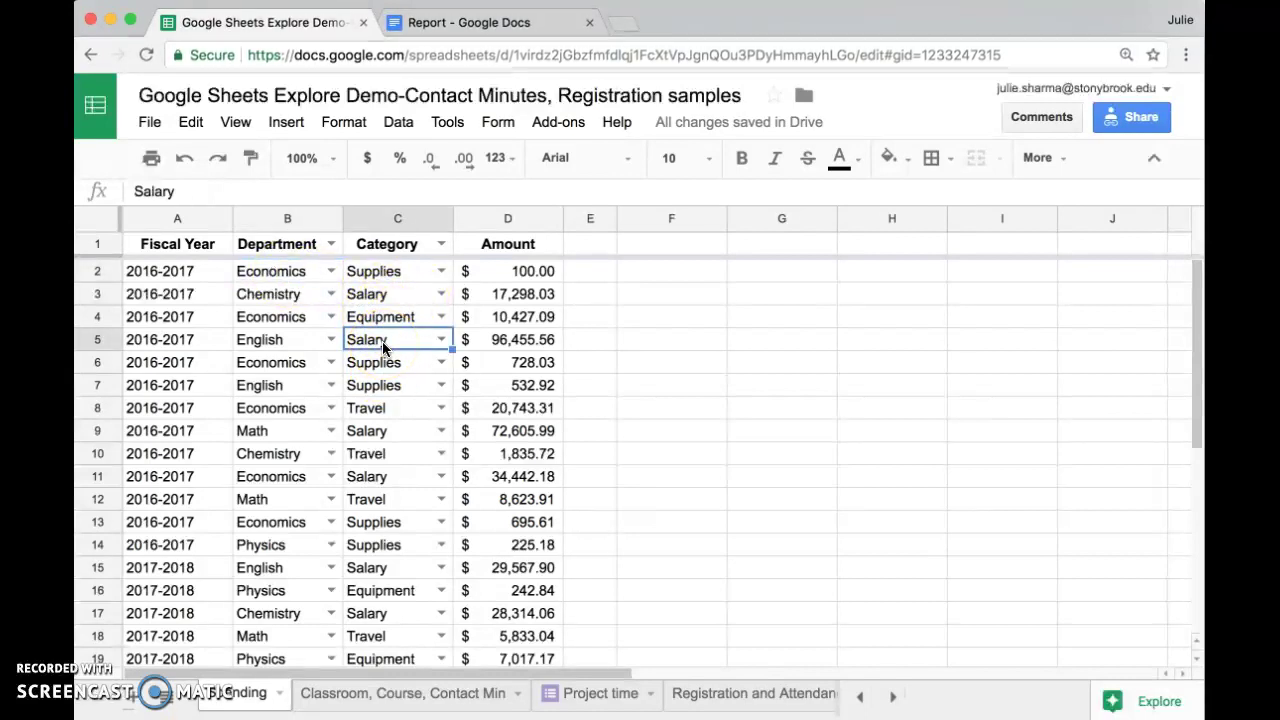
{"action": "left_click", "coordinate": [162, 569]}
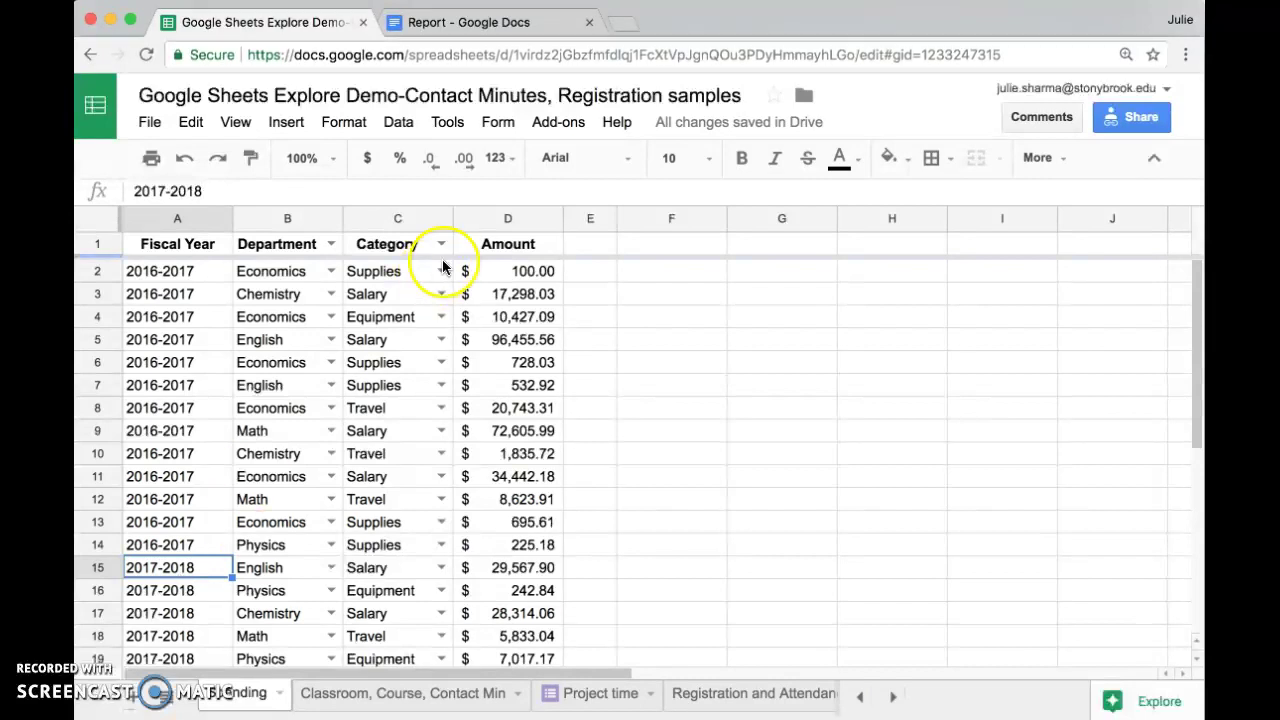
{"action": "left_click_drag", "start_coordinate": [506, 221], "coordinate": [194, 223]}
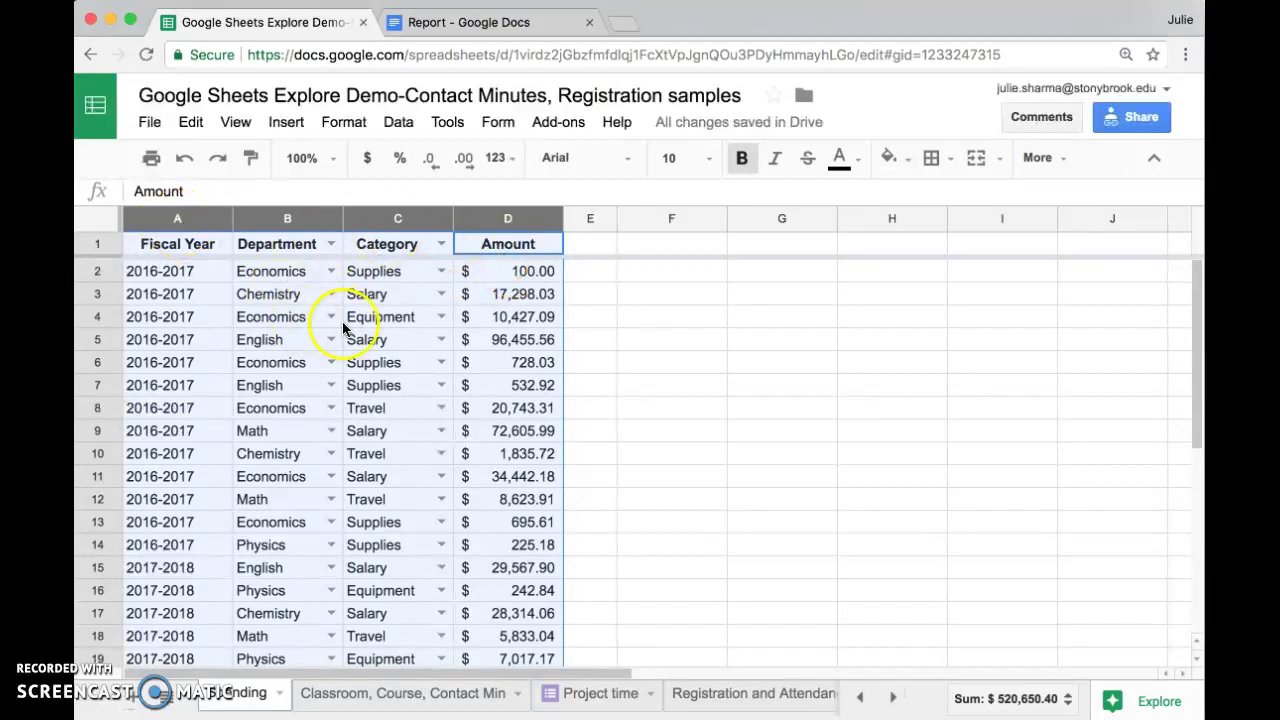
{"action": "left_click", "coordinate": [1163, 702]}
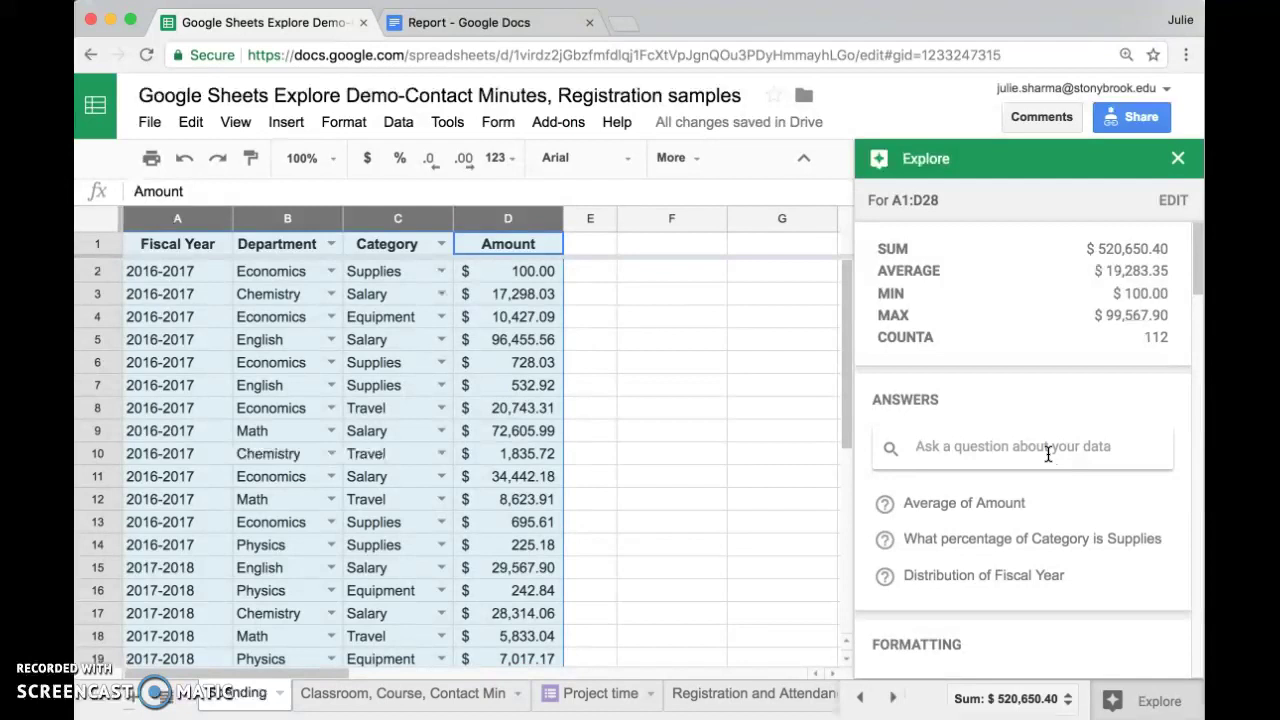
Ask Explore 'What is the Total Amount for Economics' to get $101,578.40
{"action": "left_click", "coordinate": [1048, 454]}
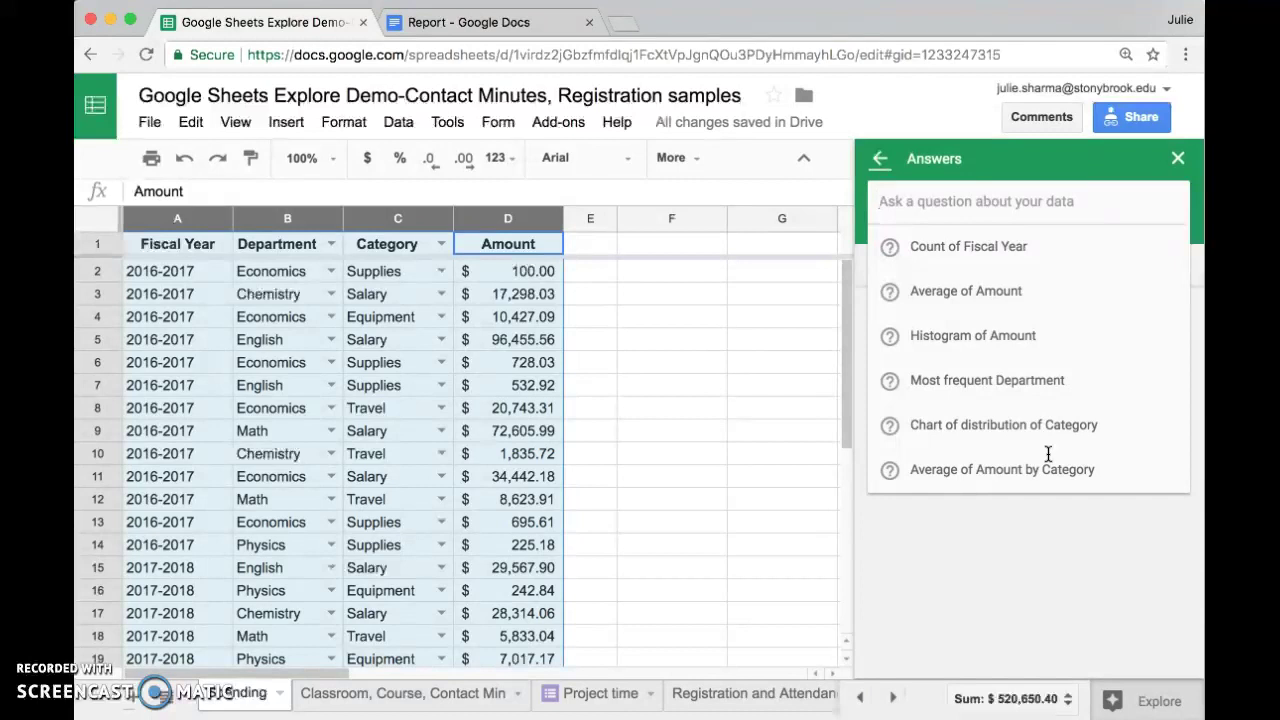
{"action": "type", "text": "What is the "}
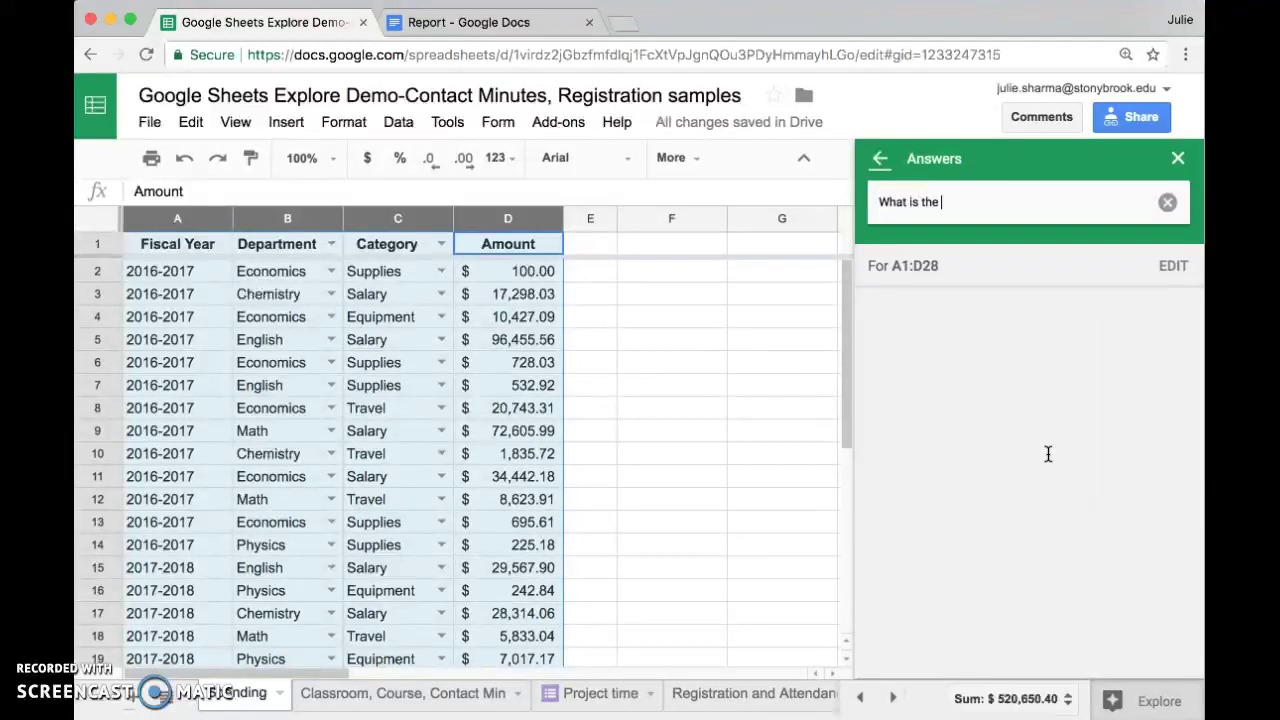
{"action": "type", "text": "To"}
{"action": "left_click", "coordinate": [1035, 459]}
{"action": "type", "text": "Amount"}
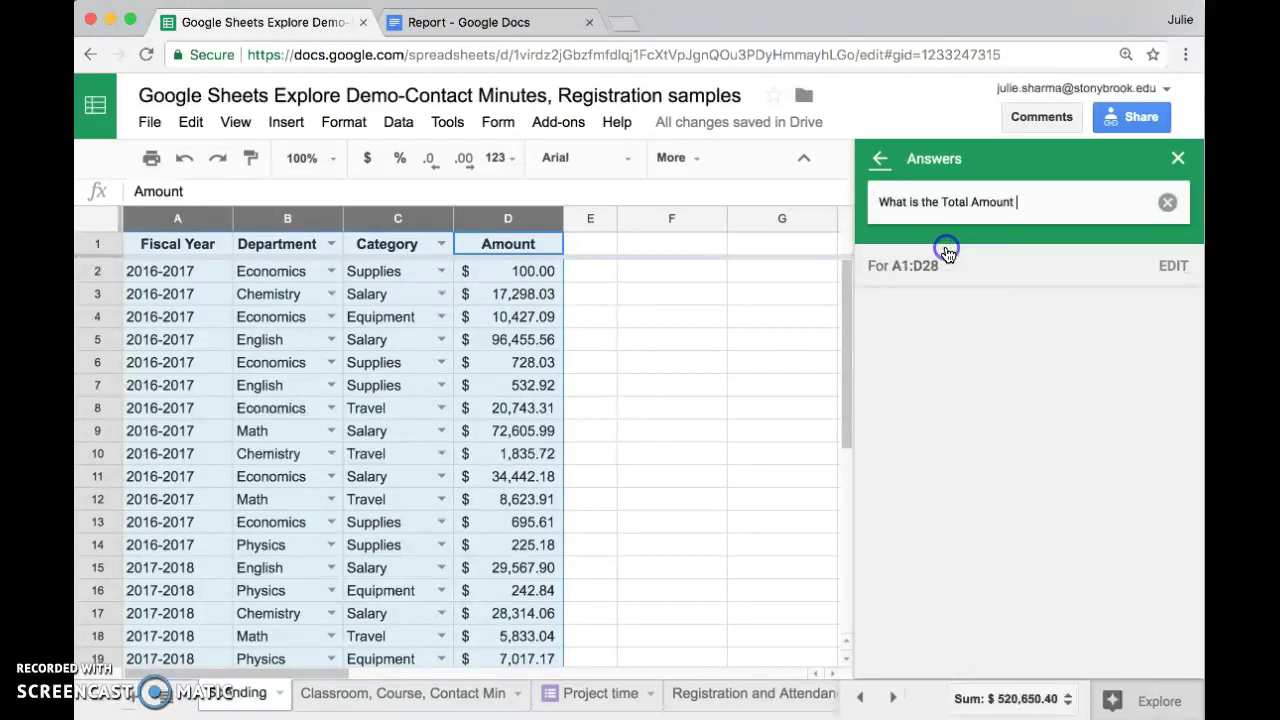
{"action": "left_click", "coordinate": [947, 255]}
{"action": "type", "text": "E"}
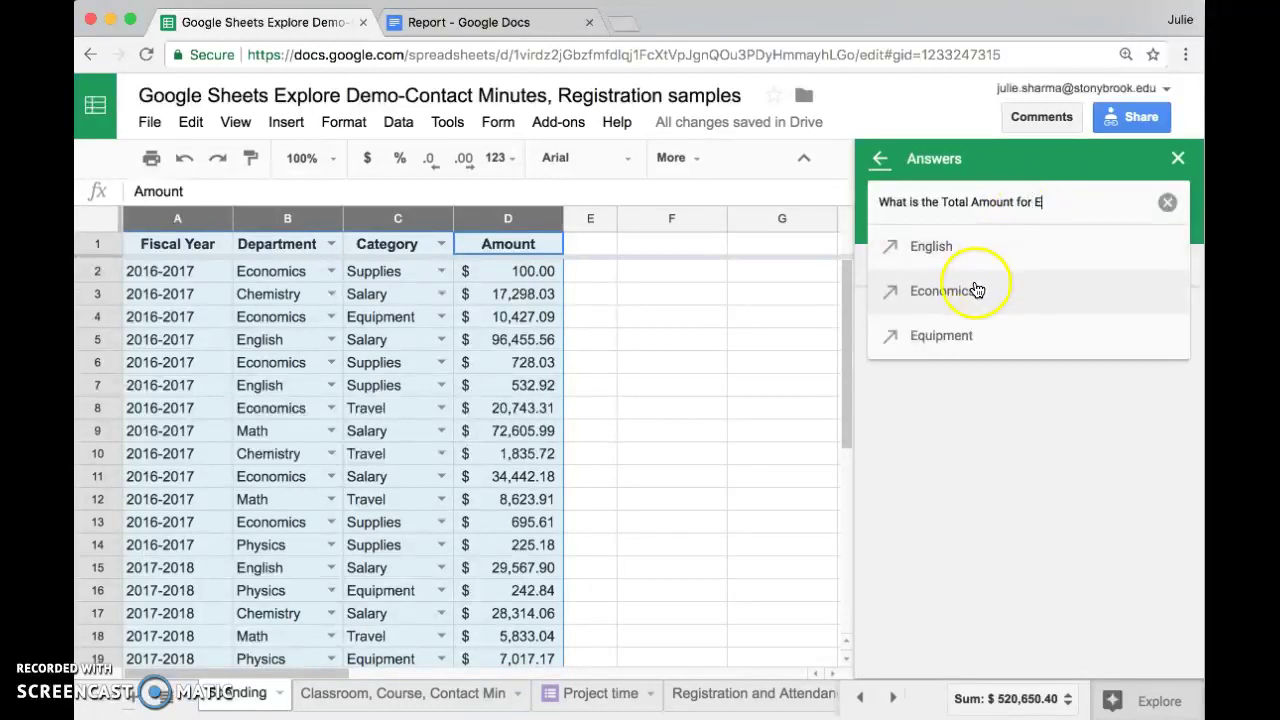
{"action": "left_click", "coordinate": [988, 294]}
{"action": "left_click", "coordinate": [996, 295]}
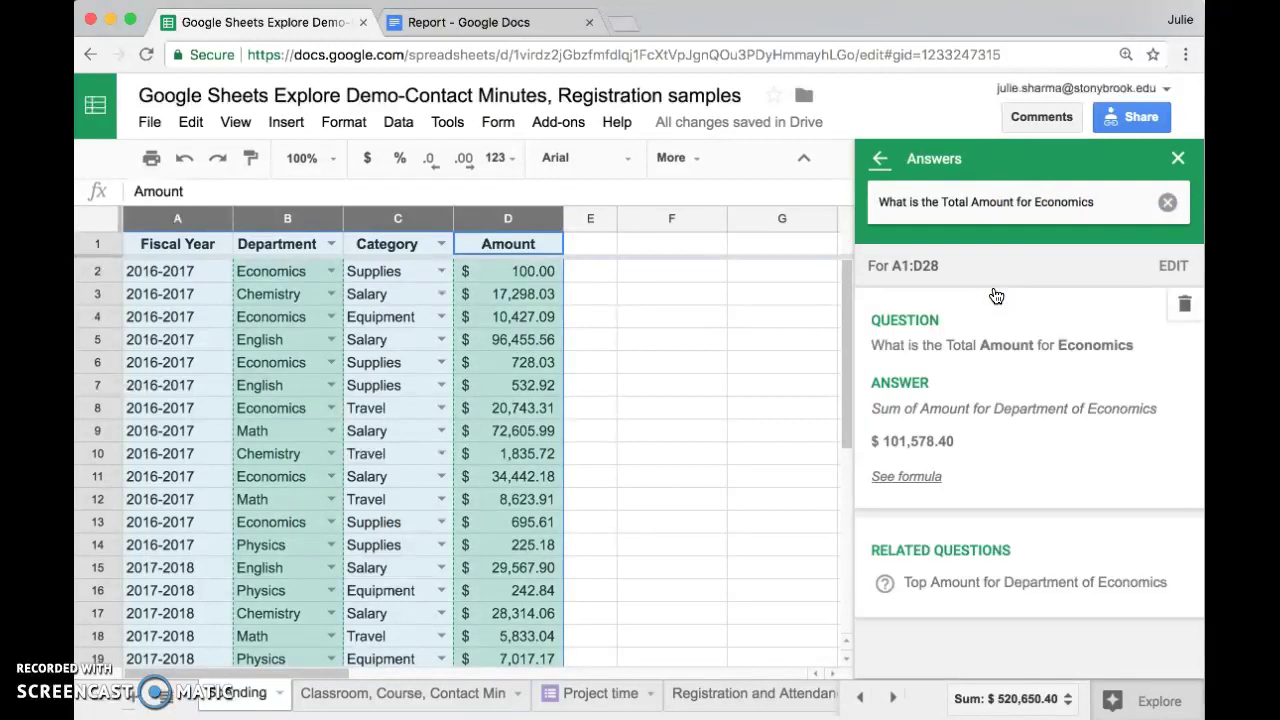
{"action": "left_click", "coordinate": [918, 455]}
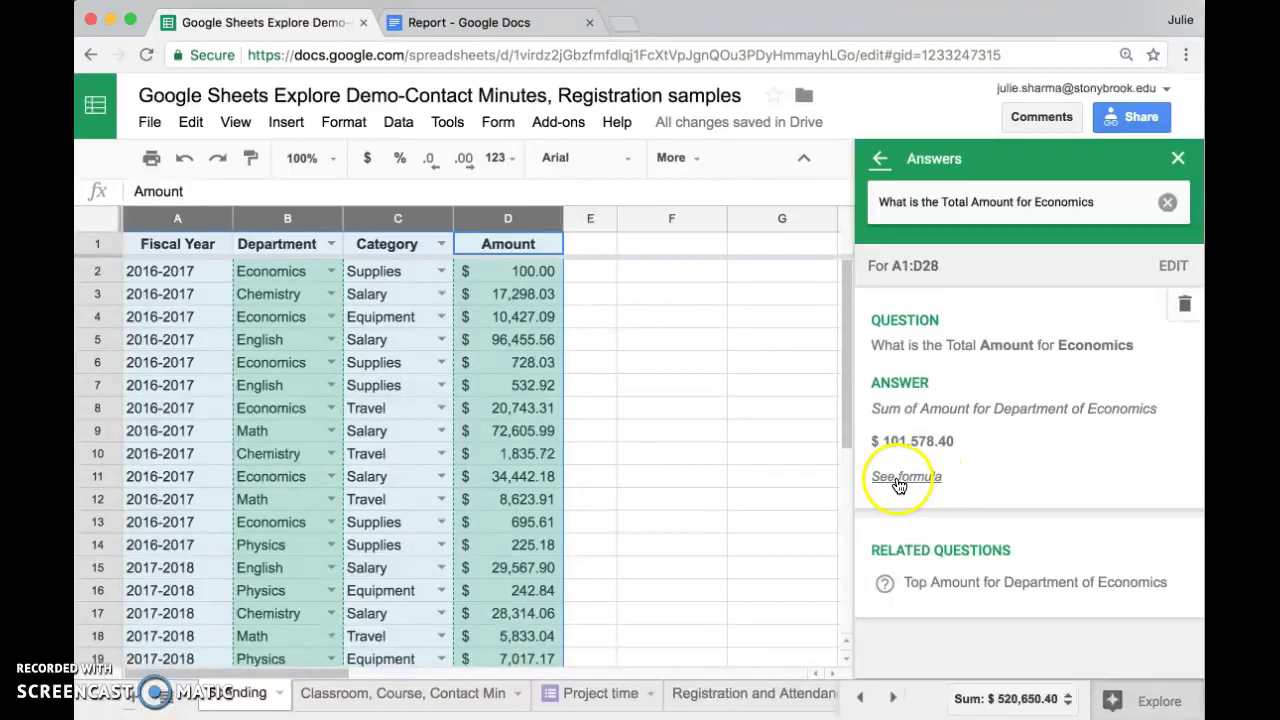
Place Explore's Economics SUM formula in F3 and label F2 'Economics 2016-2018'
{"action": "left_click", "coordinate": [907, 480]}
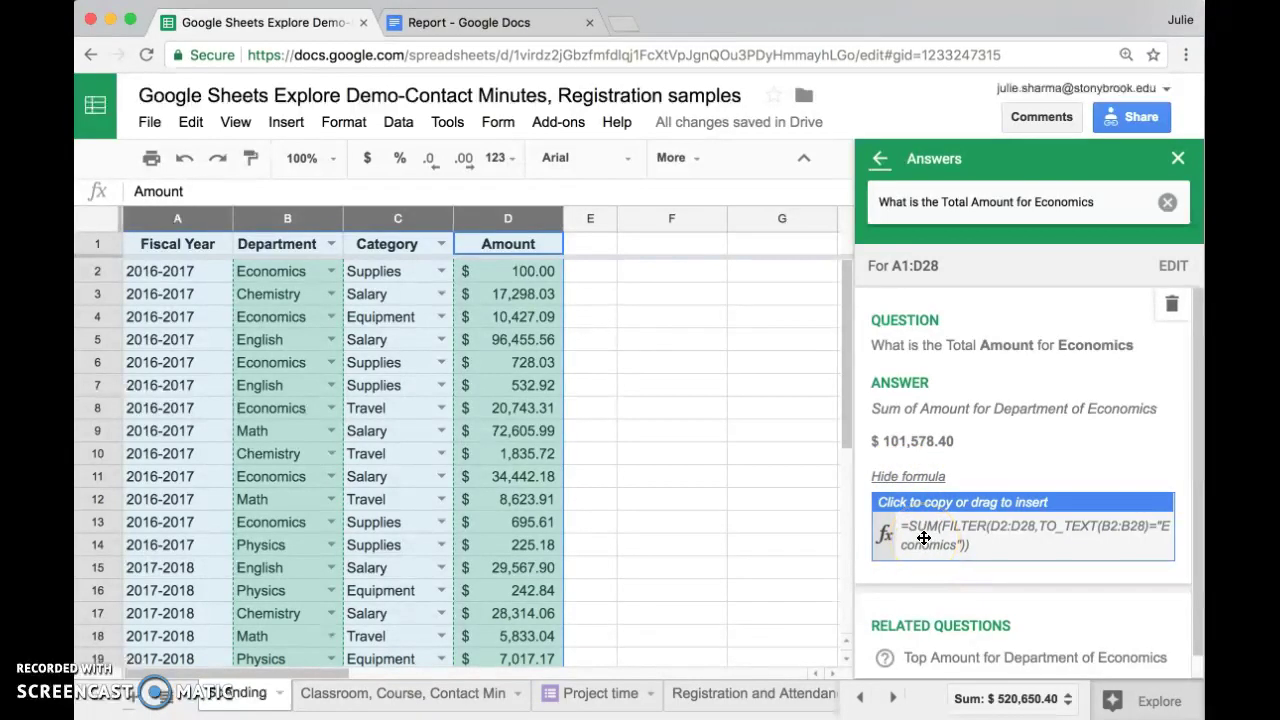
{"action": "left_click_drag", "start_coordinate": [924, 538], "coordinate": [691, 301]}
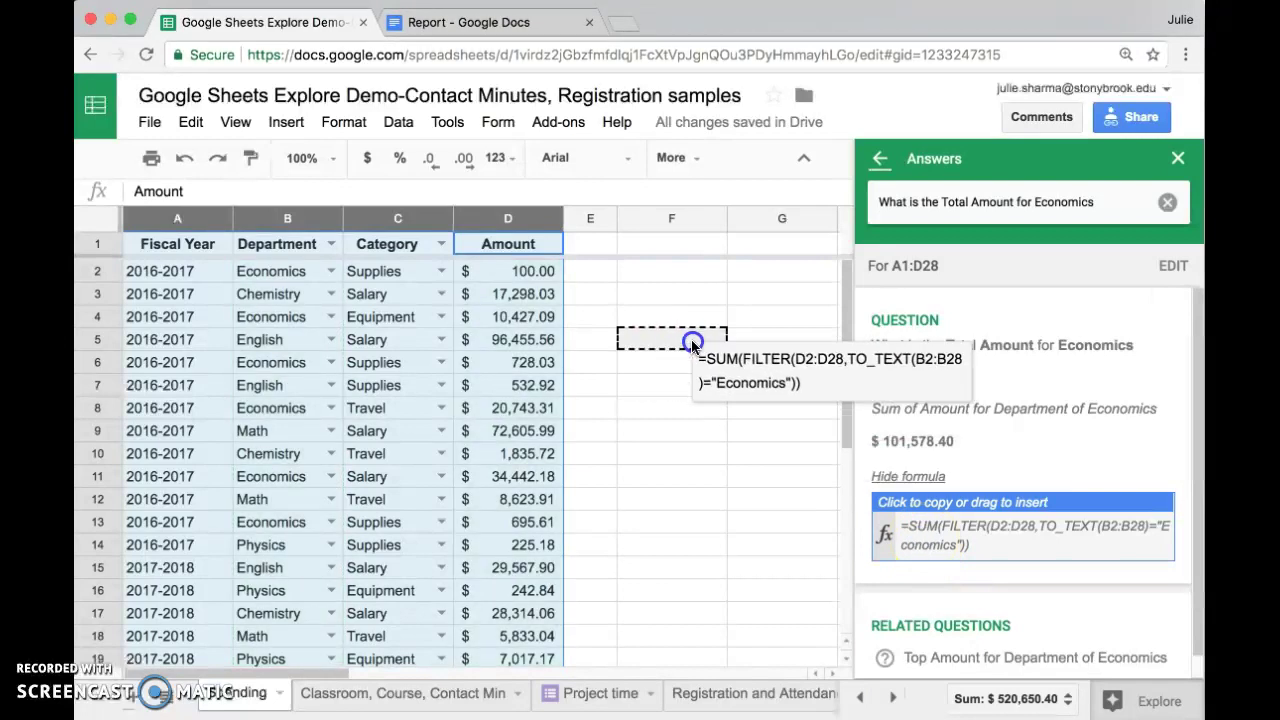
{"action": "left_click", "coordinate": [684, 270]}
{"action": "type", "text": "Econ"}
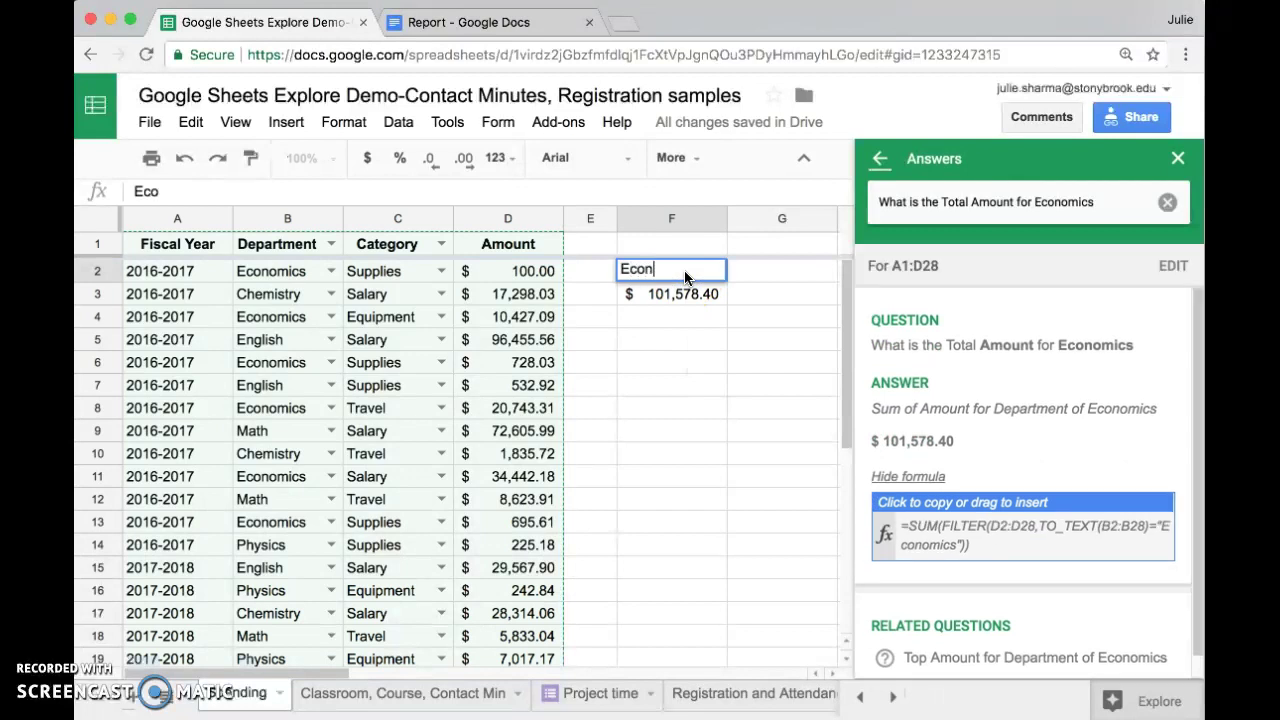
{"action": "type", "text": "omics 2016-"}
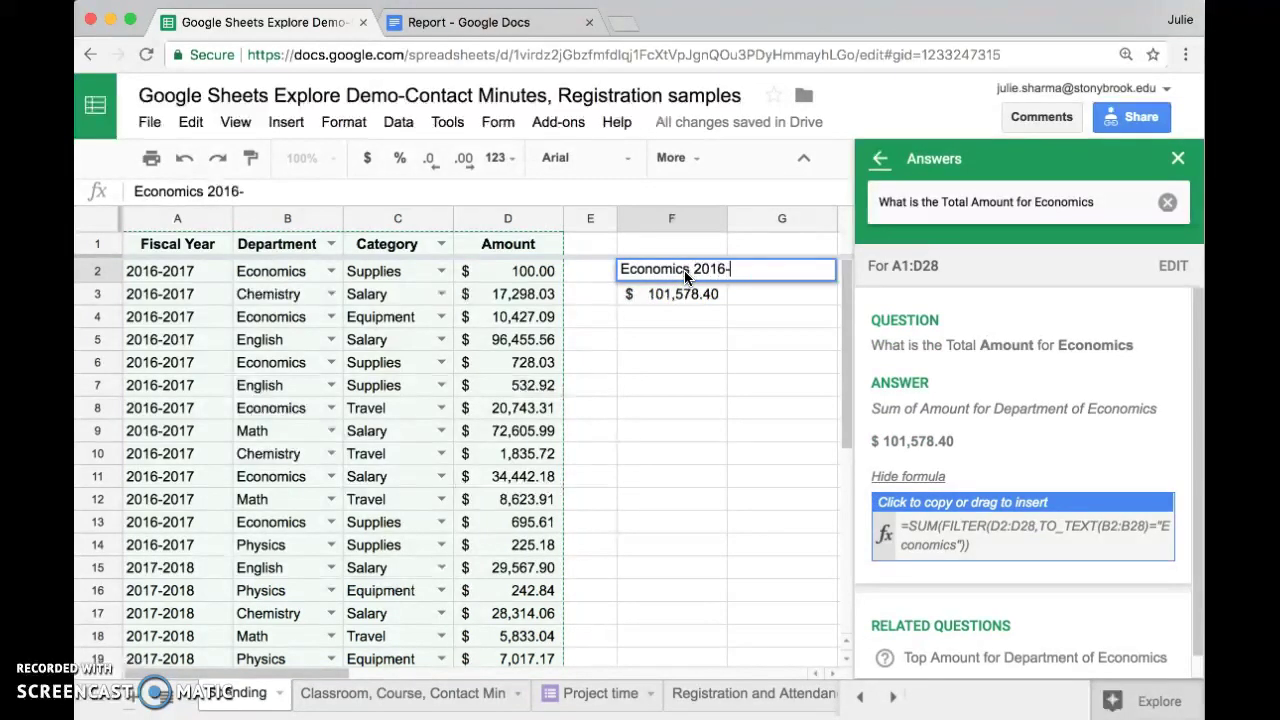
{"action": "type", "text": "2018"}
{"action": "key", "text": "Return"}
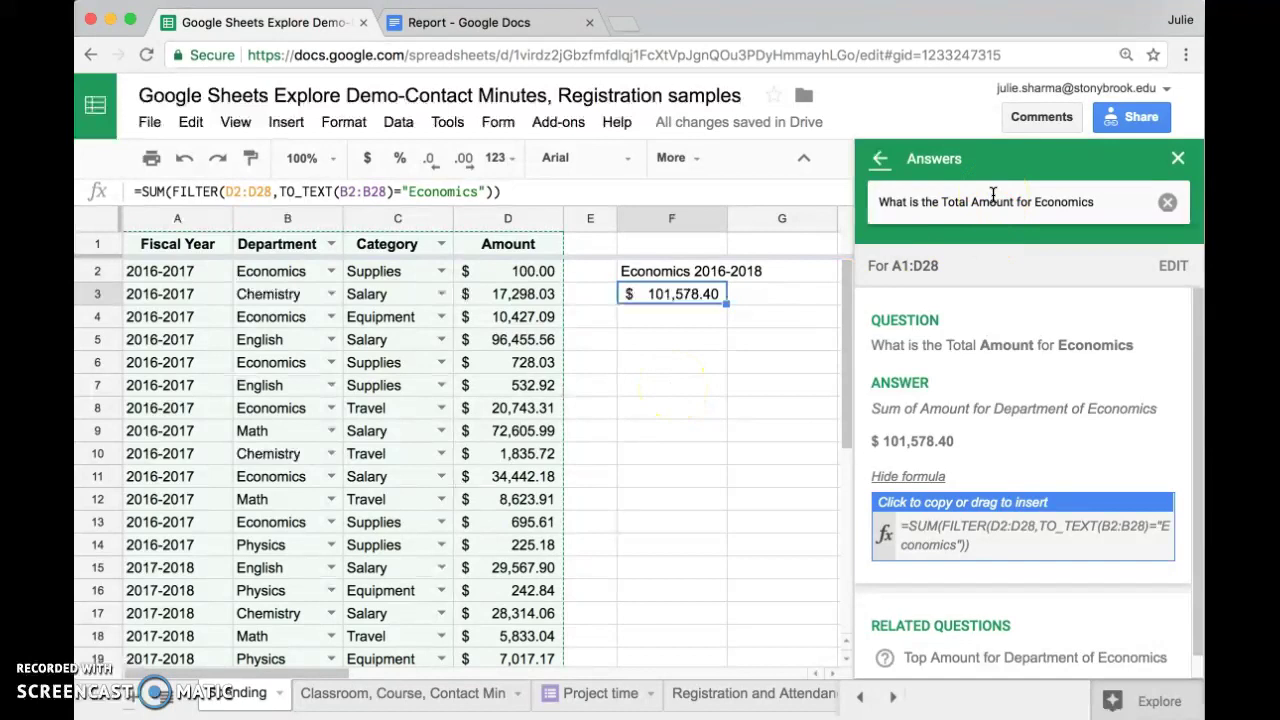
Replace the Explore question with 'What is the total Amount for Salary'
{"action": "left_click", "coordinate": [1168, 204]}
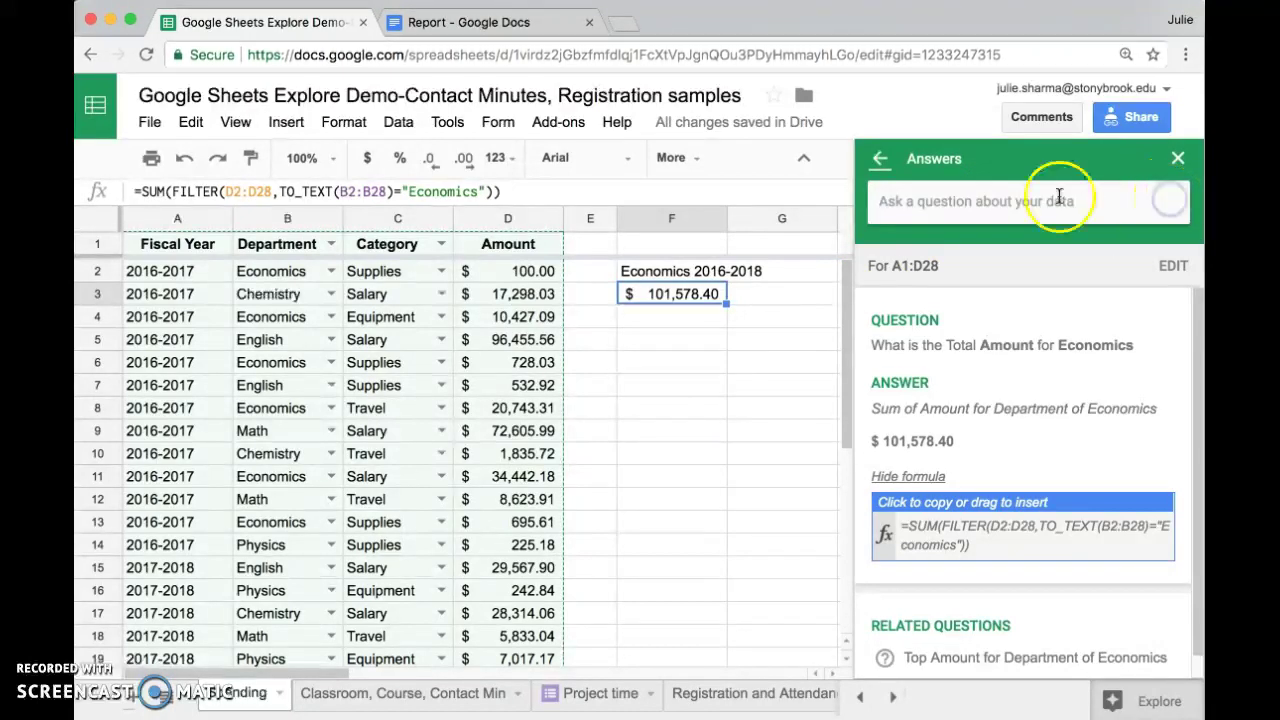
{"action": "left_click", "coordinate": [1045, 198]}
{"action": "type", "text": "Wh"}
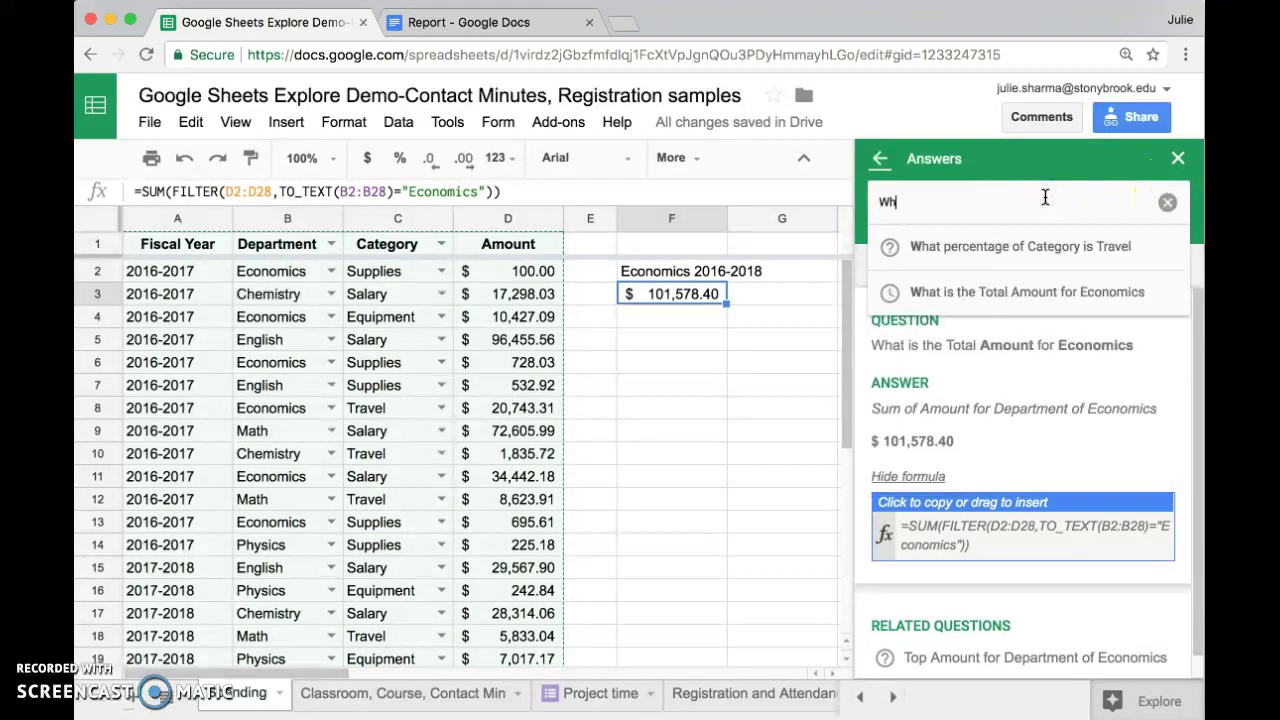
{"action": "type", "text": "at is the total A"}
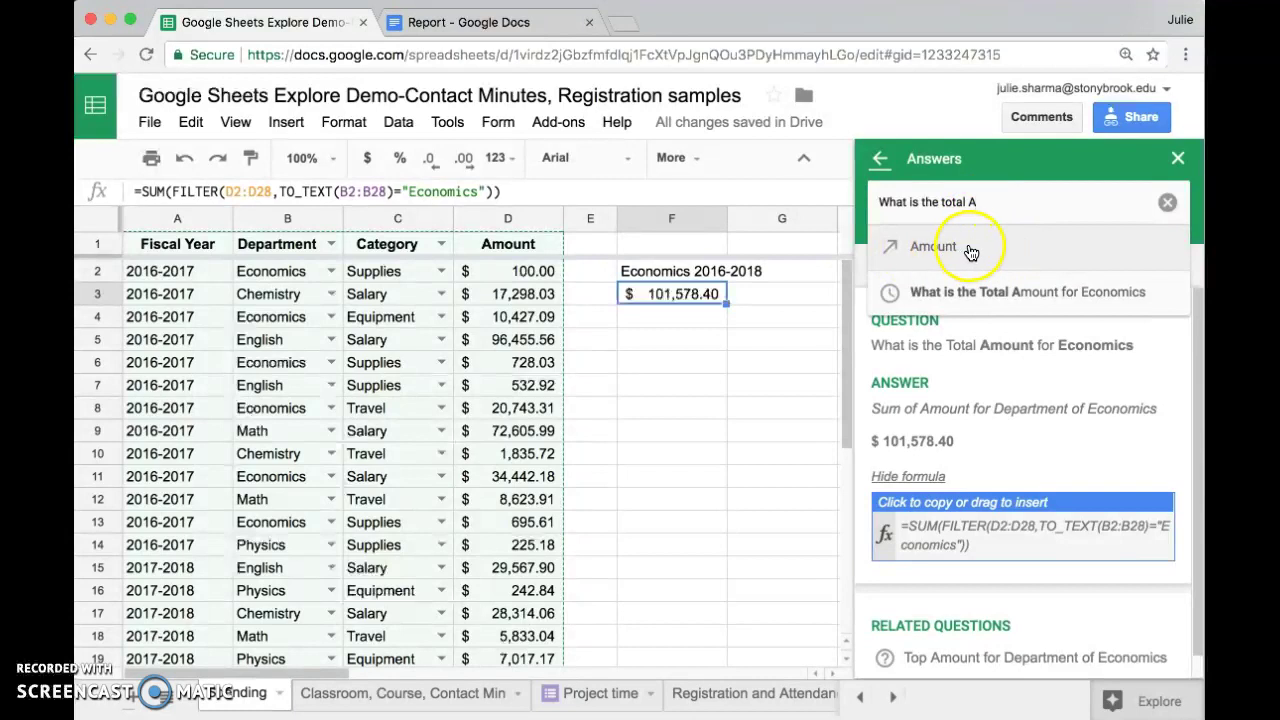
{"action": "left_click", "coordinate": [947, 250]}
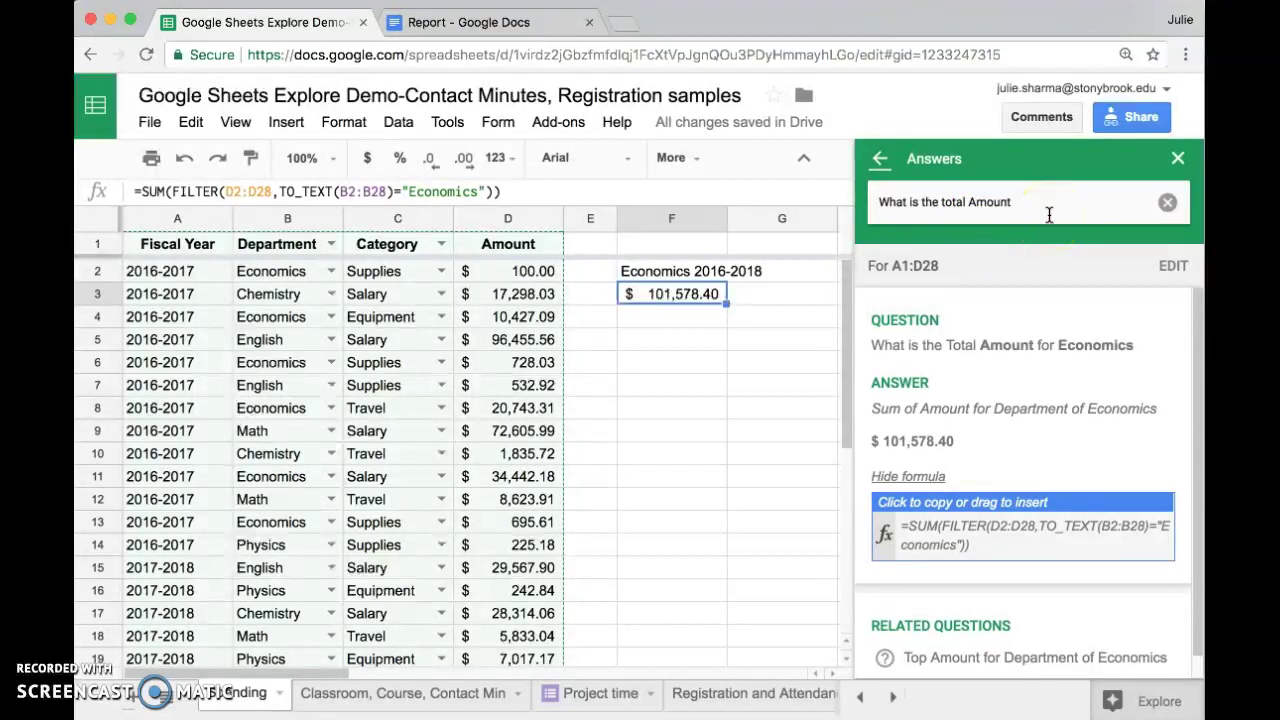
{"action": "type", "text": "for S"}
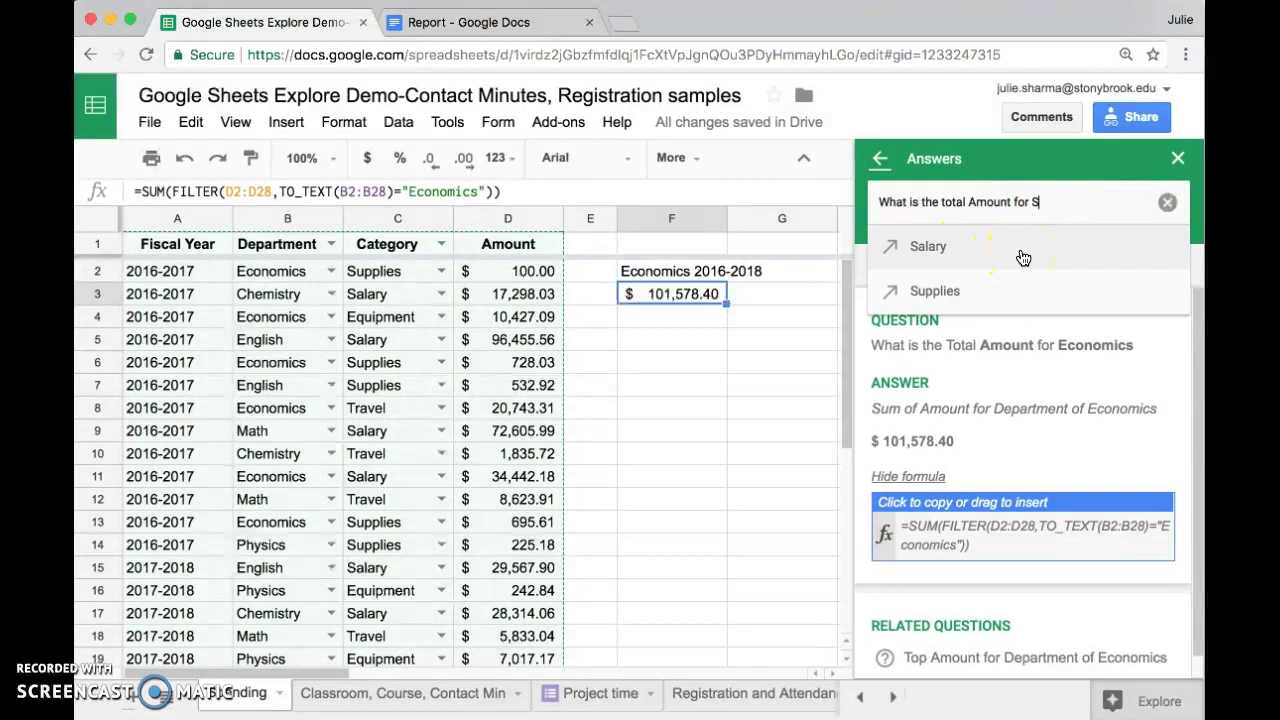
{"action": "left_click", "coordinate": [1023, 254]}
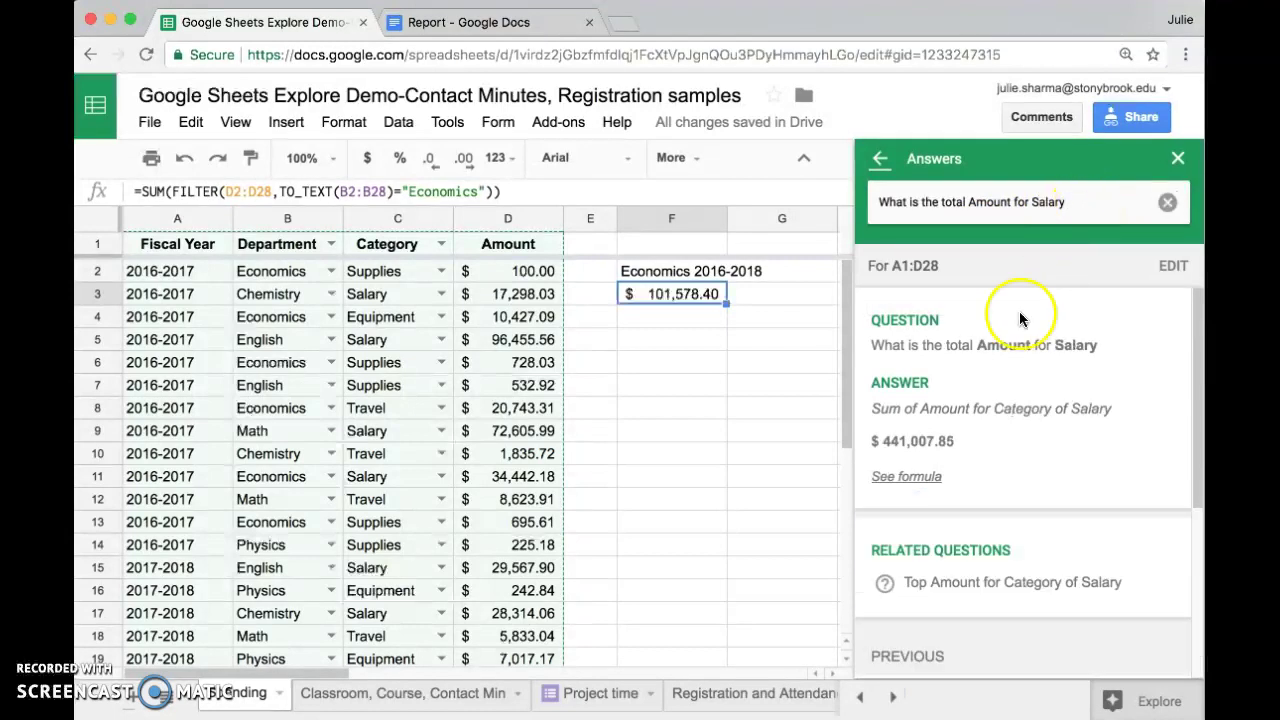
{"action": "mouse_move", "coordinate": [1022, 400]}
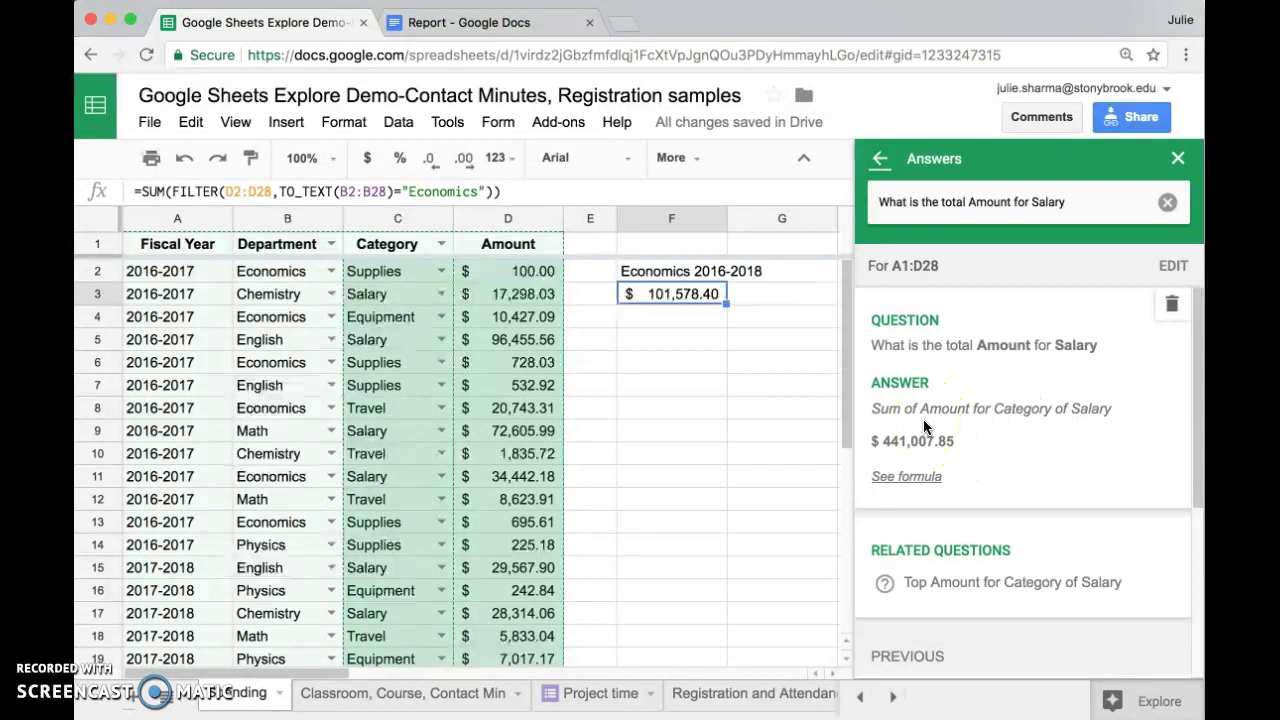
Put the Salary SUM formula ($441,007.85) in F6, labelled 'Total for Salary 2016-2018' in F5
{"action": "left_click", "coordinate": [906, 476]}
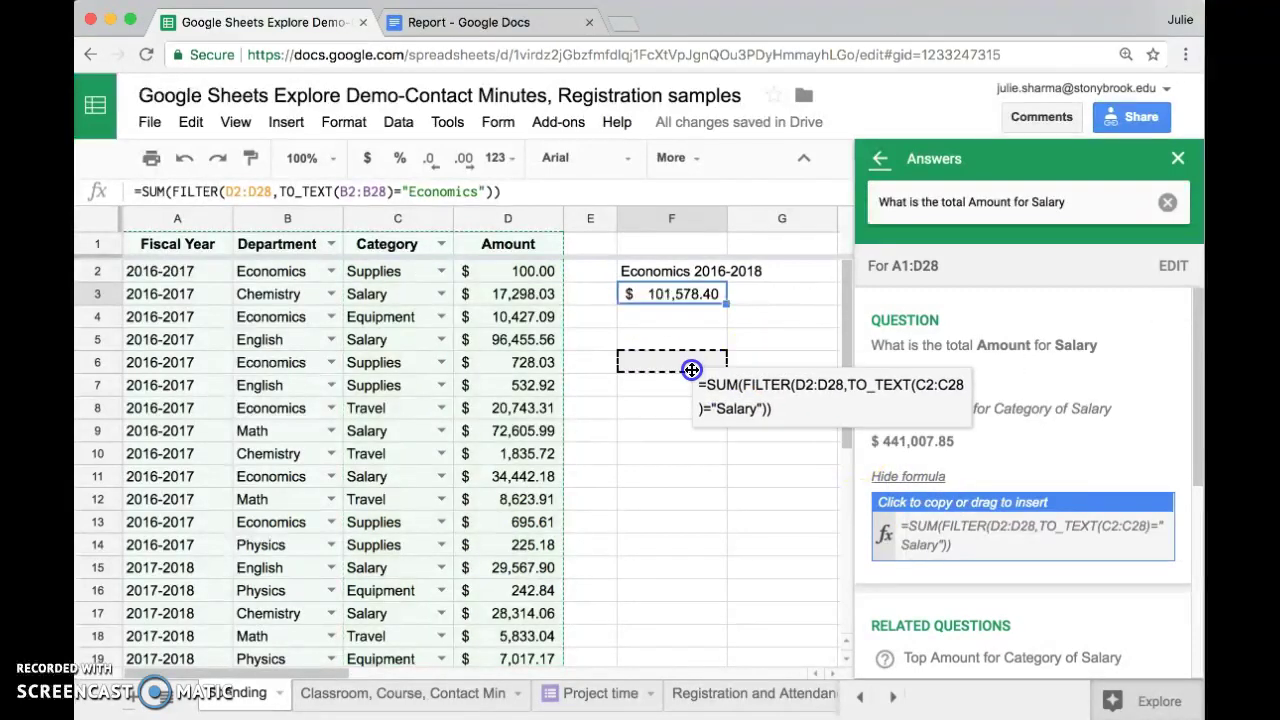
{"action": "left_click_drag", "start_coordinate": [929, 519], "coordinate": [677, 364]}
{"action": "left_click", "coordinate": [670, 340]}
{"action": "type", "text": "Total for Salary"}
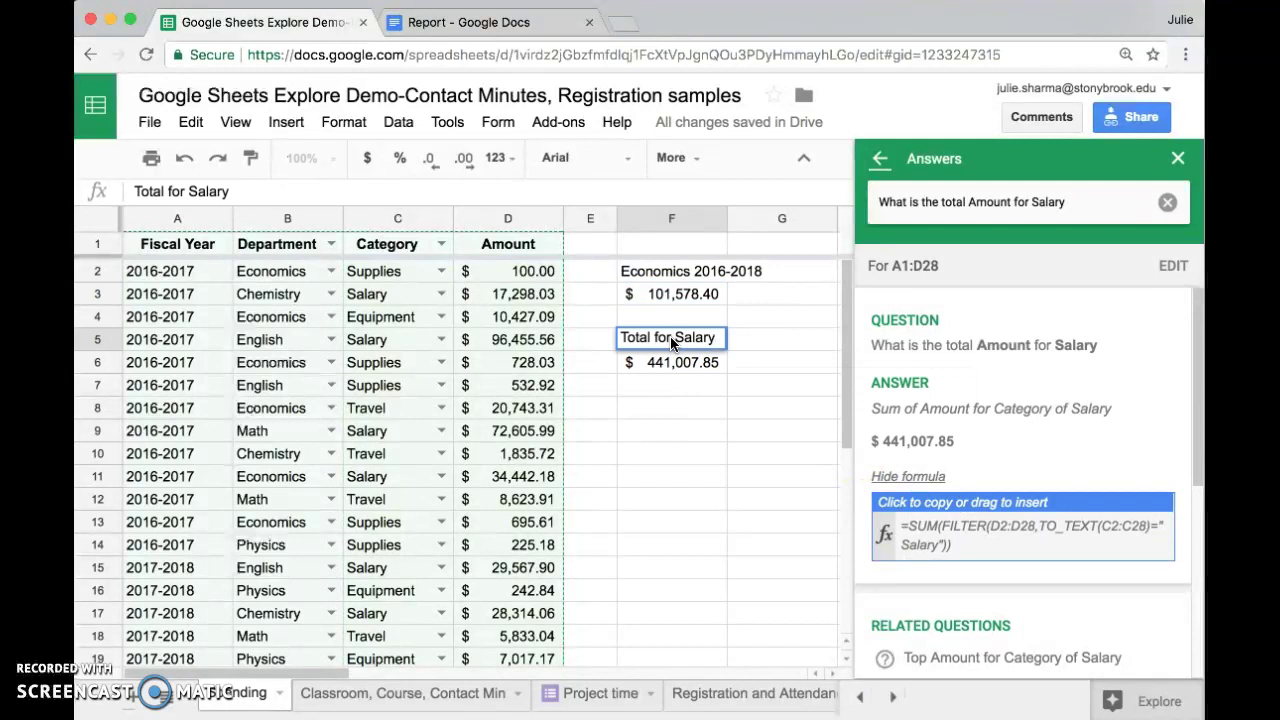
{"action": "type", "text": " 2016-2018"}
{"action": "key", "text": "Return"}
{"action": "left_click", "coordinate": [668, 356]}
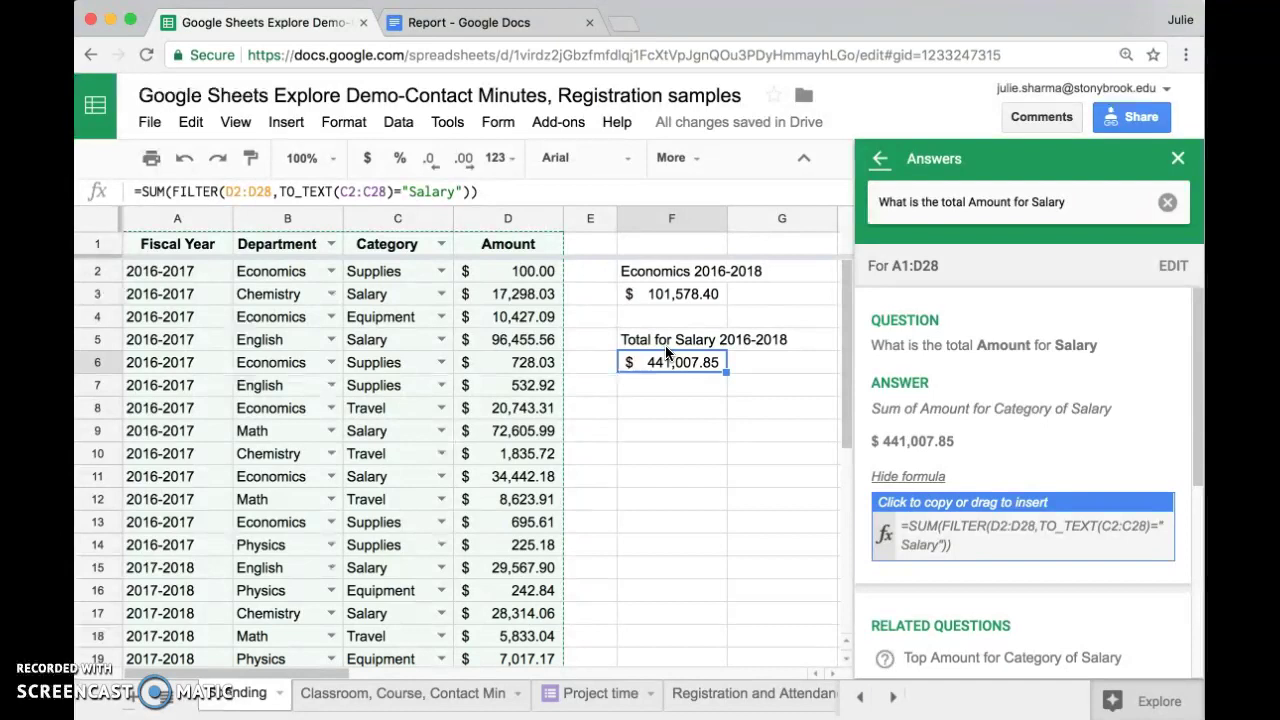
Ask Explore for the total Amount for fiscal year 2017-2018
{"action": "left_click", "coordinate": [1068, 203]}
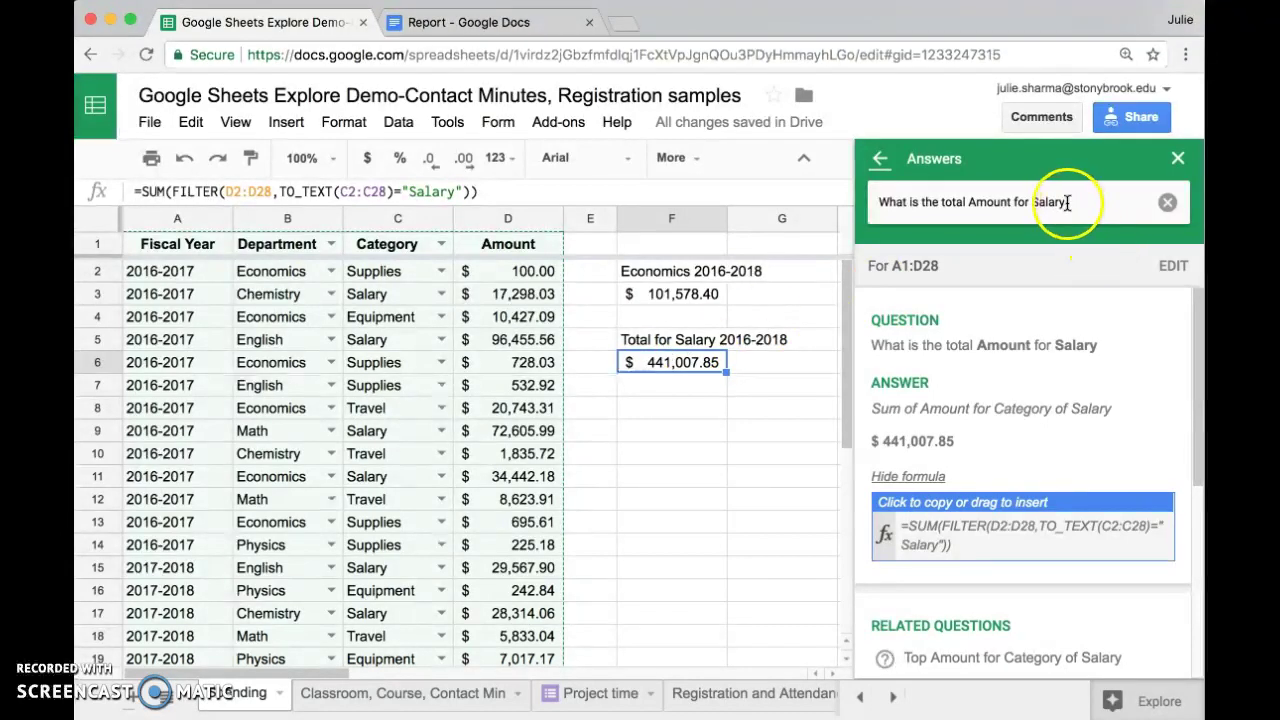
{"action": "left_click", "coordinate": [1167, 202]}
{"action": "left_click", "coordinate": [1066, 199]}
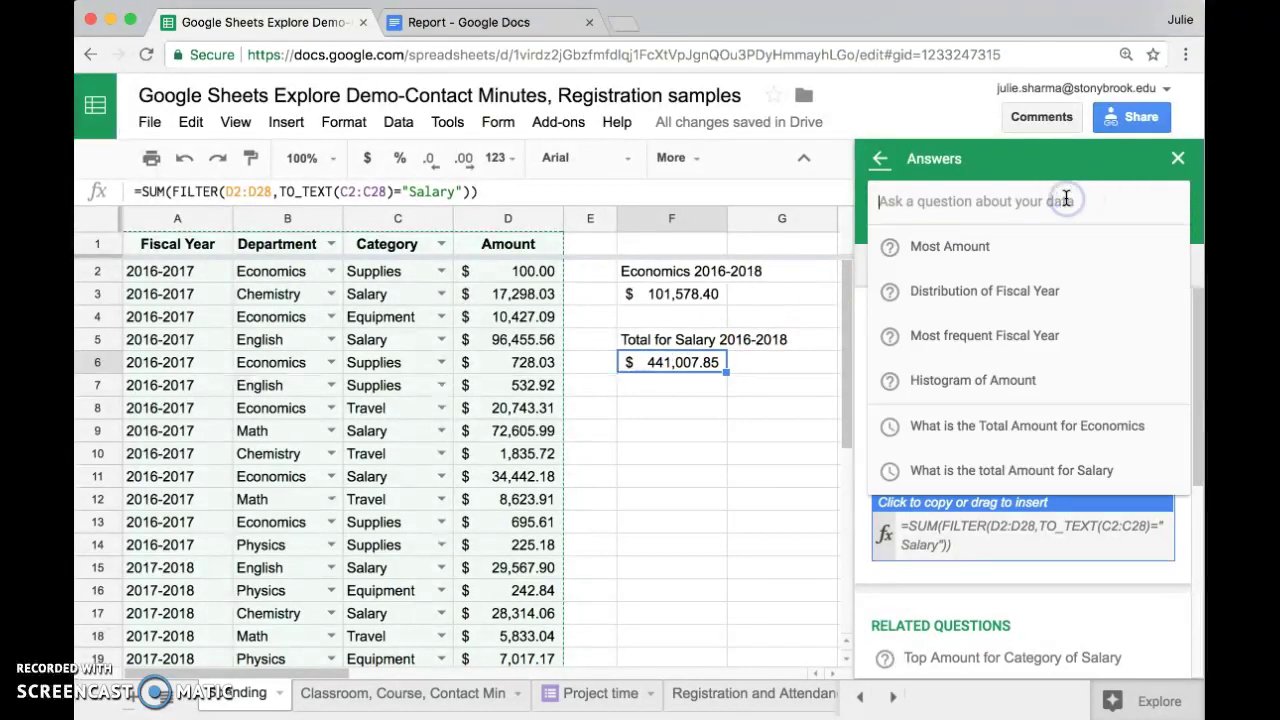
{"action": "type", "text": "What is "}
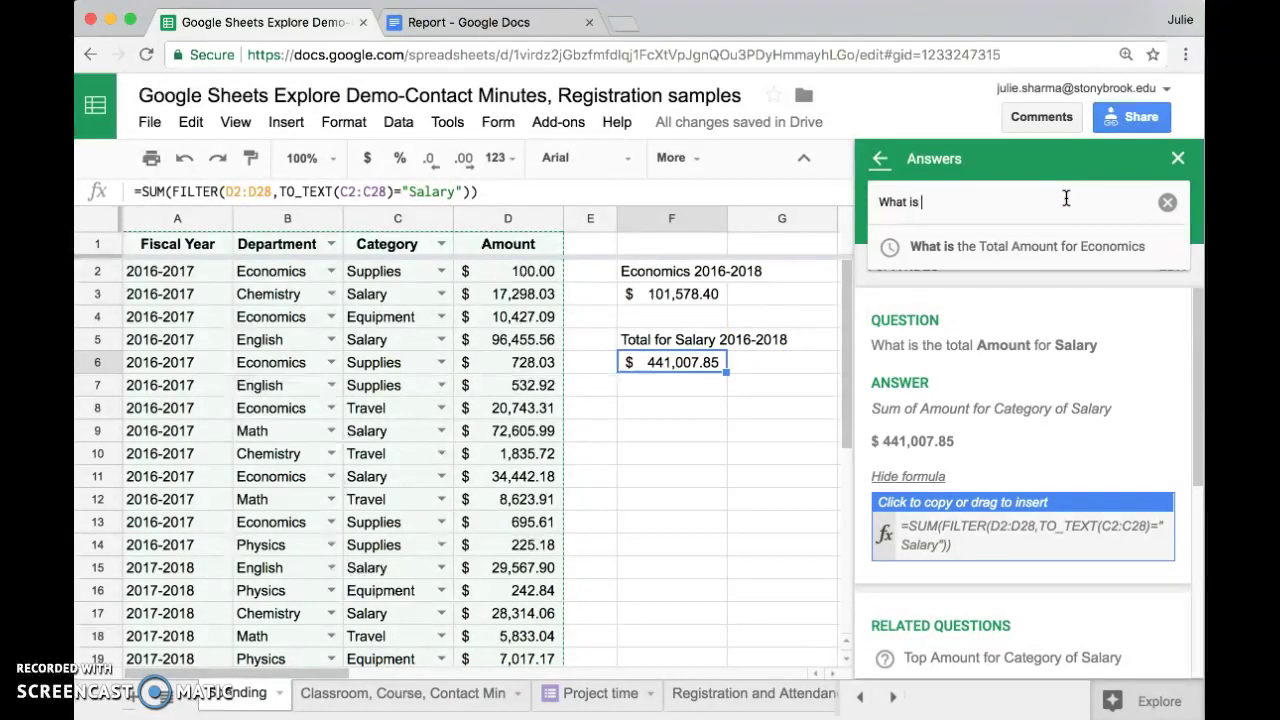
{"action": "type", "text": "the total A"}
{"action": "left_click", "coordinate": [1050, 251]}
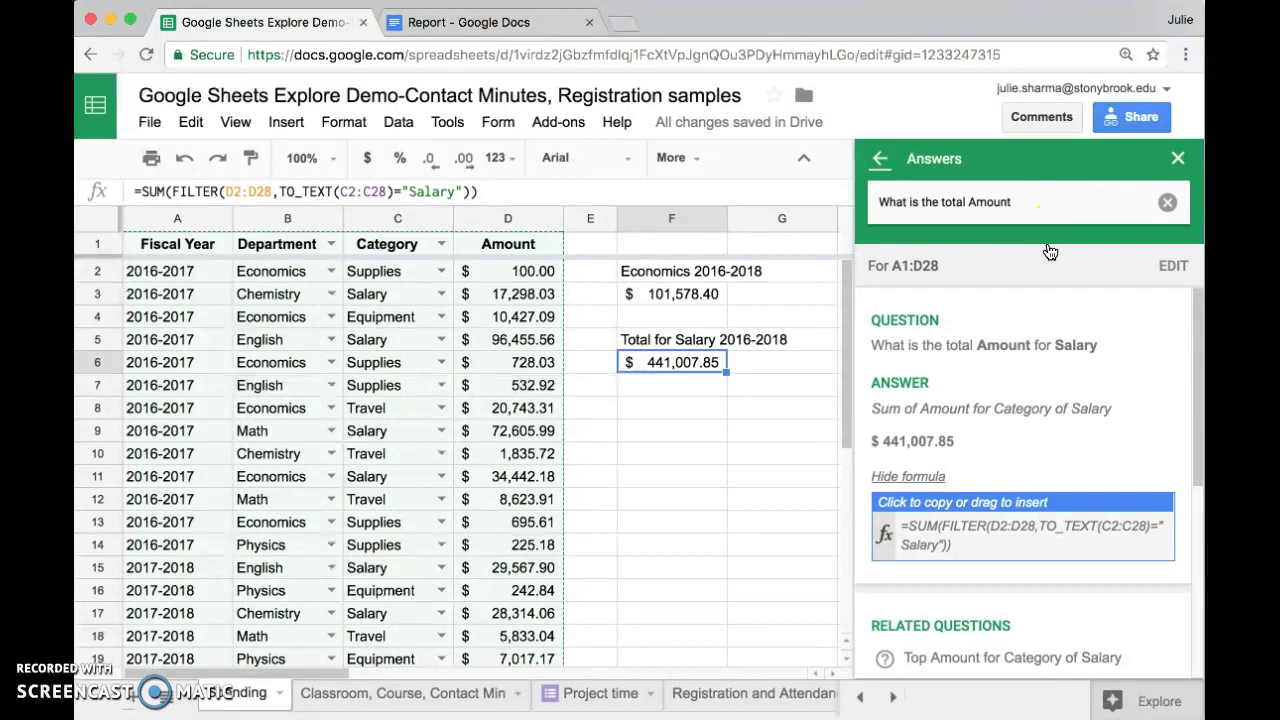
{"action": "type", "text": " for 20"}
{"action": "left_click", "coordinate": [1030, 291]}
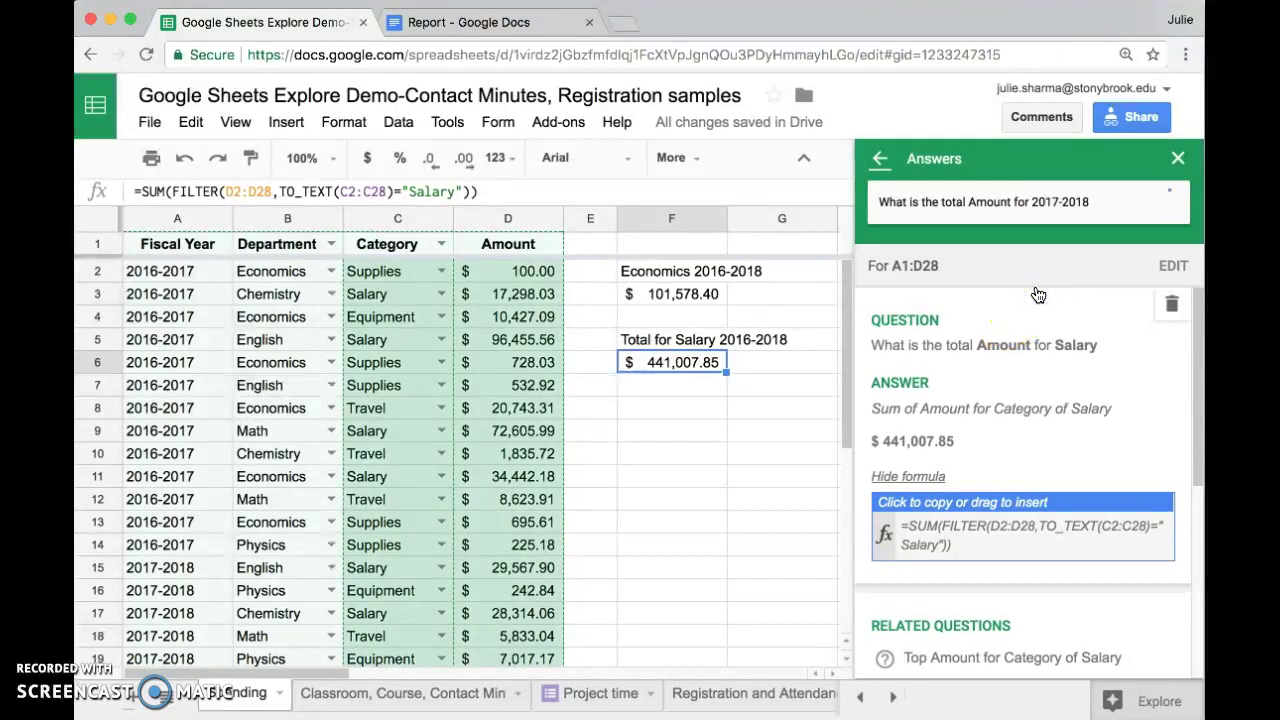
{"action": "left_click", "coordinate": [930, 440]}
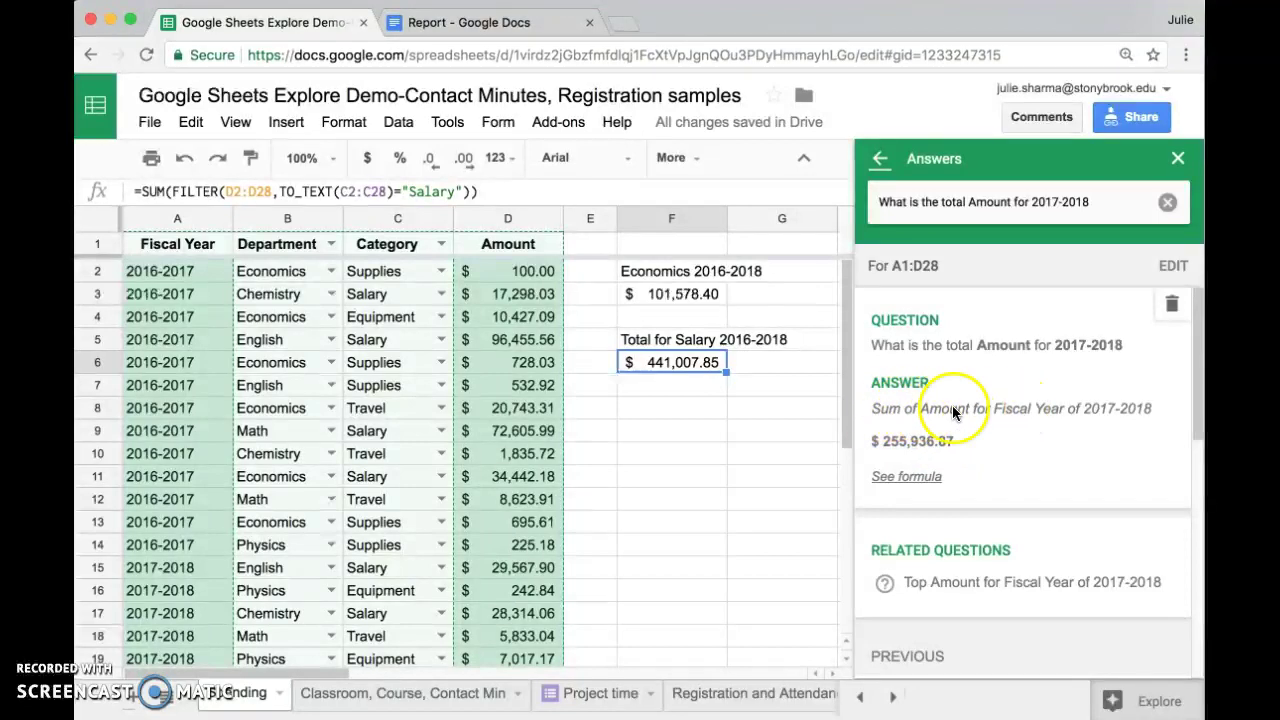
Put the 2017-2018 SUM formula ($255,936.87) in F9, labelled 'Total for 2017-2018' in F8
{"action": "left_click", "coordinate": [918, 486]}
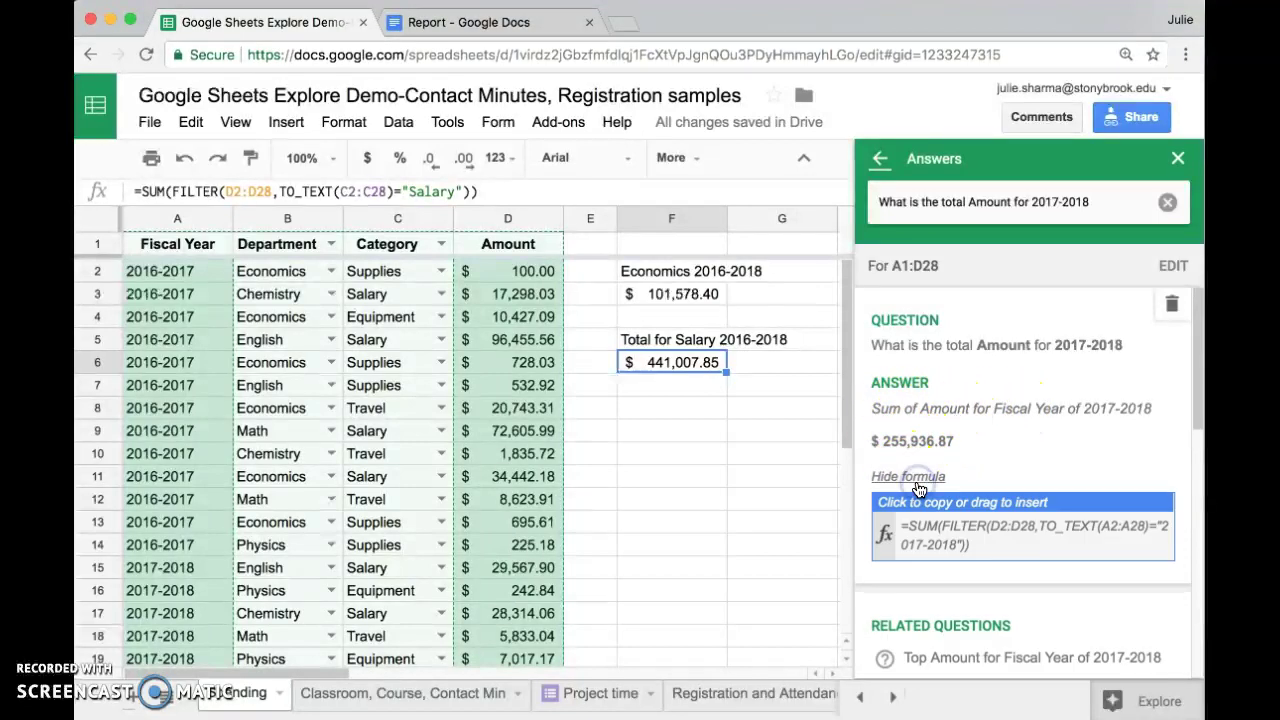
{"action": "left_click_drag", "start_coordinate": [957, 531], "coordinate": [690, 430]}
{"action": "left_click", "coordinate": [671, 408]}
{"action": "type", "text": "Total"}
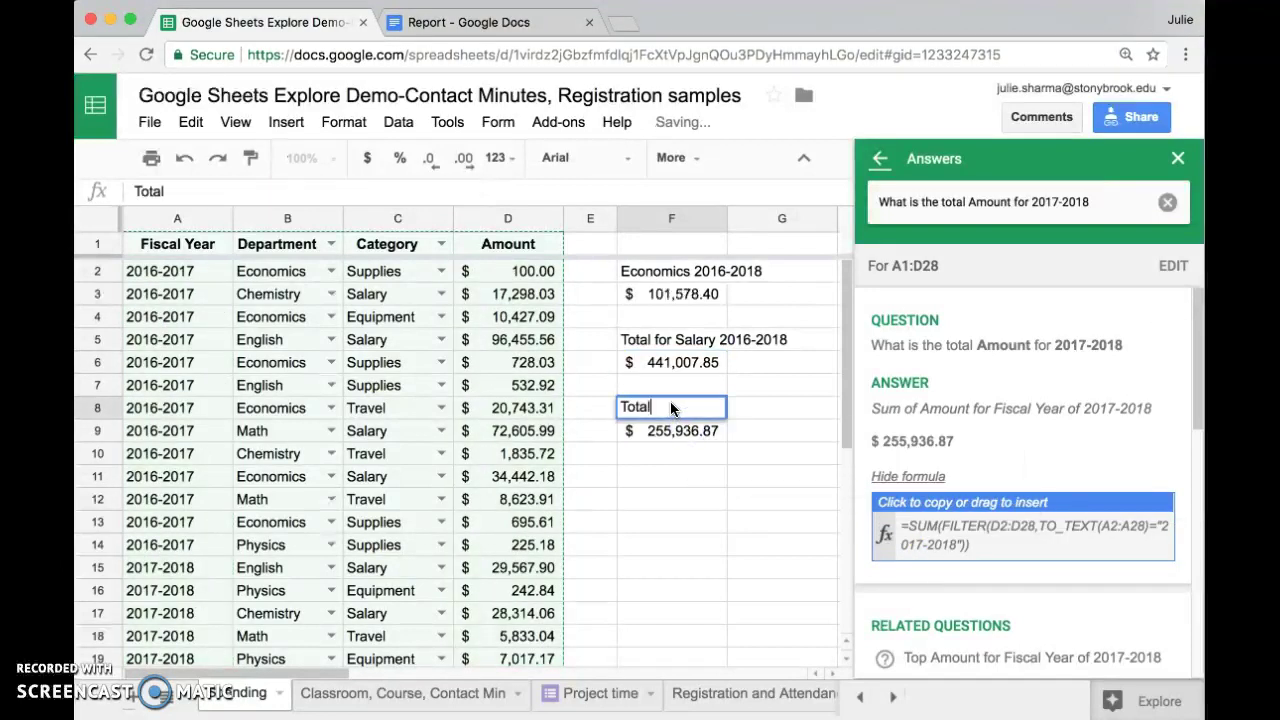
{"action": "type", "text": " for 2017-2018"}
{"action": "left_click", "coordinate": [650, 476]}
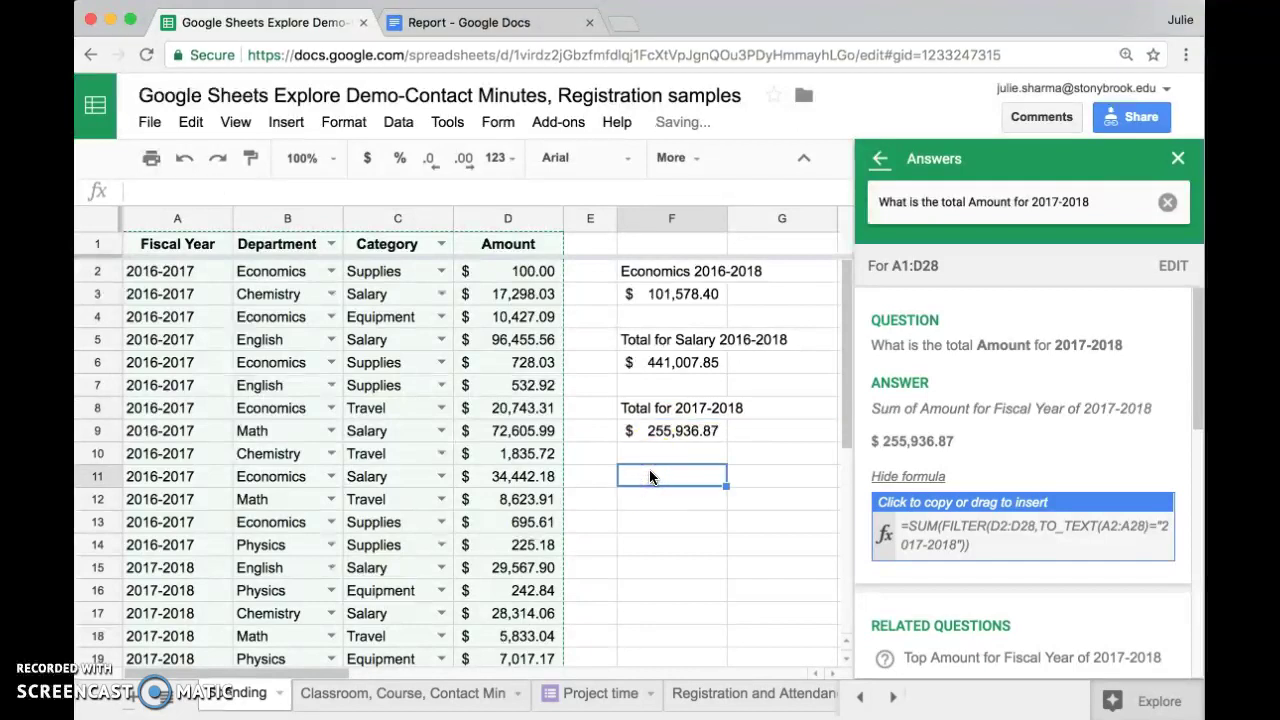